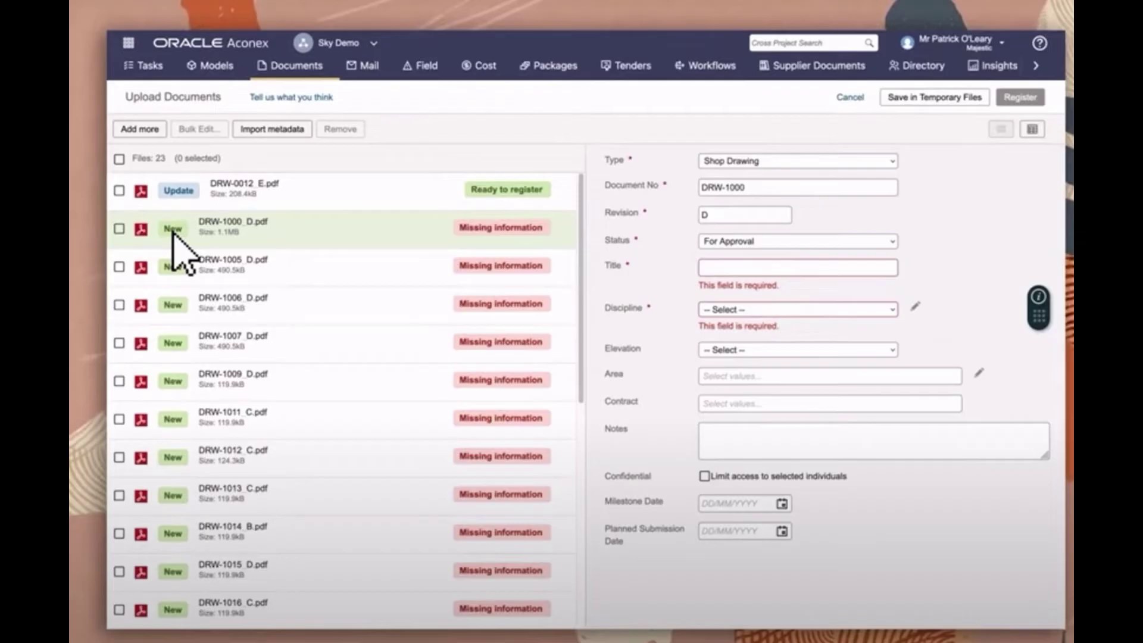
# Give DRW-1000_D.pdf type Shop Drawing, discipline Structural and elevation South, then bulk-edit four files.
pyautogui.click(879, 162)
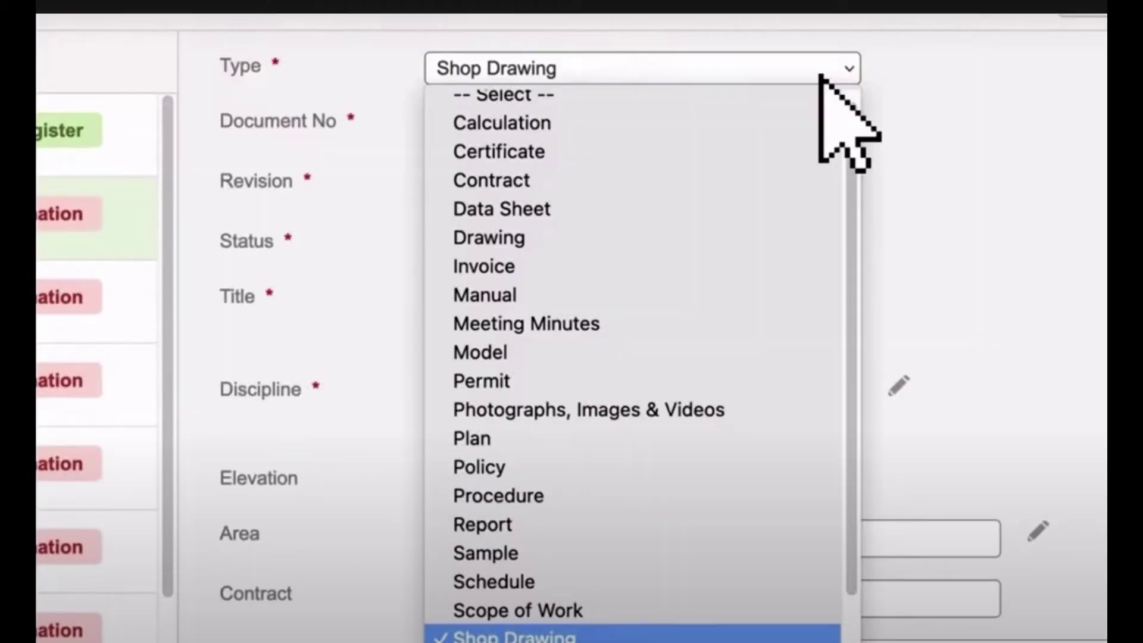
pyautogui.click(822, 70)
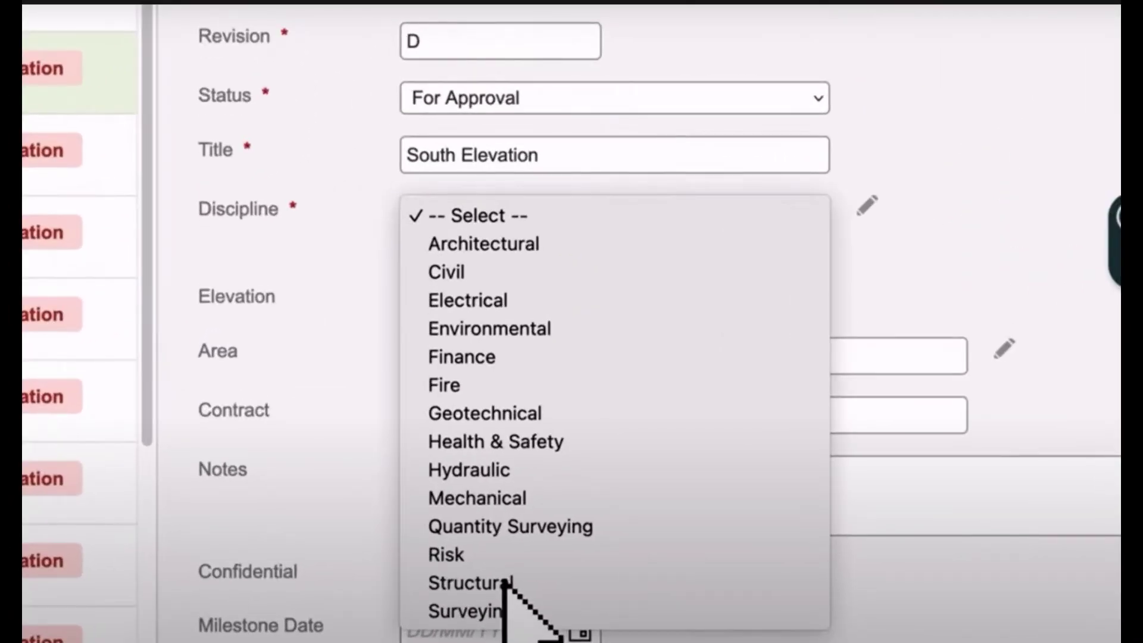
pyautogui.click(471, 582)
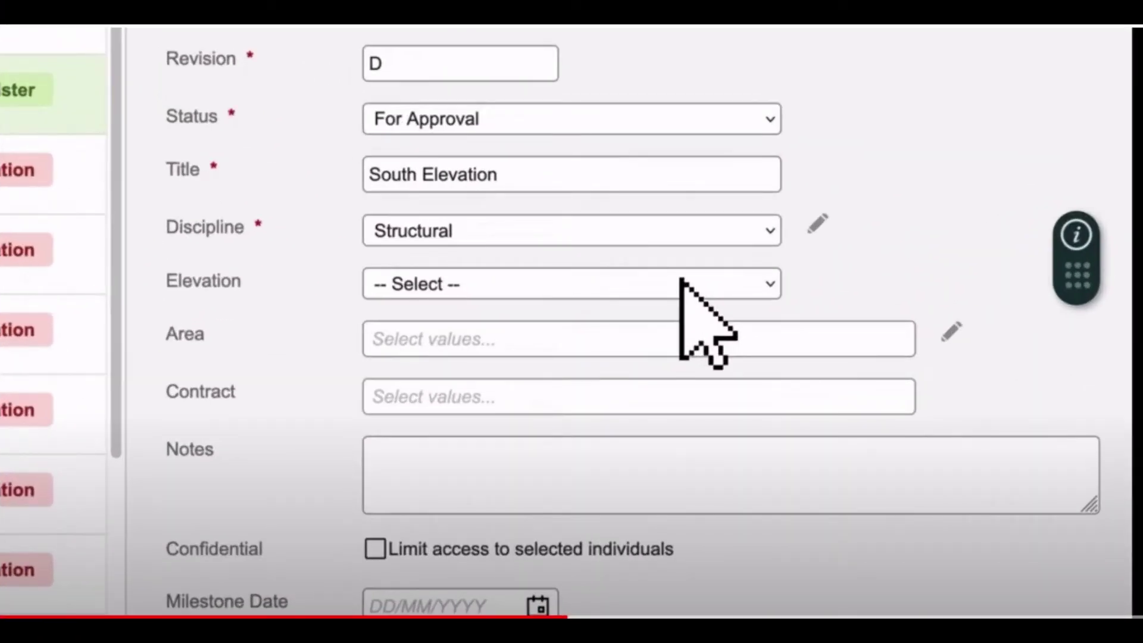
pyautogui.click(683, 280)
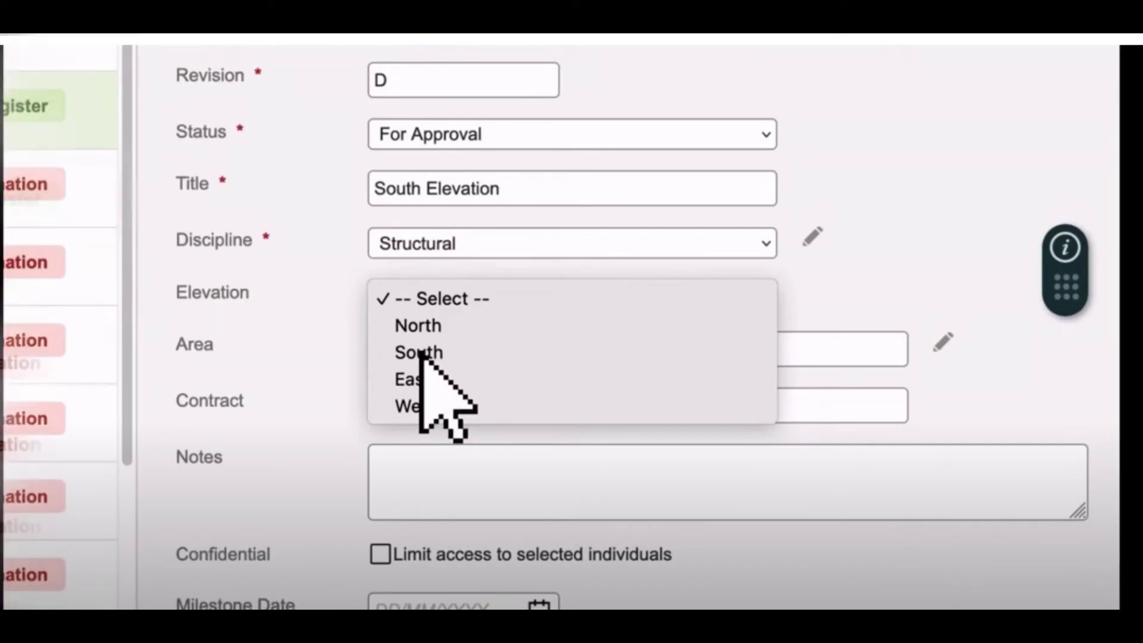
pyautogui.click(420, 352)
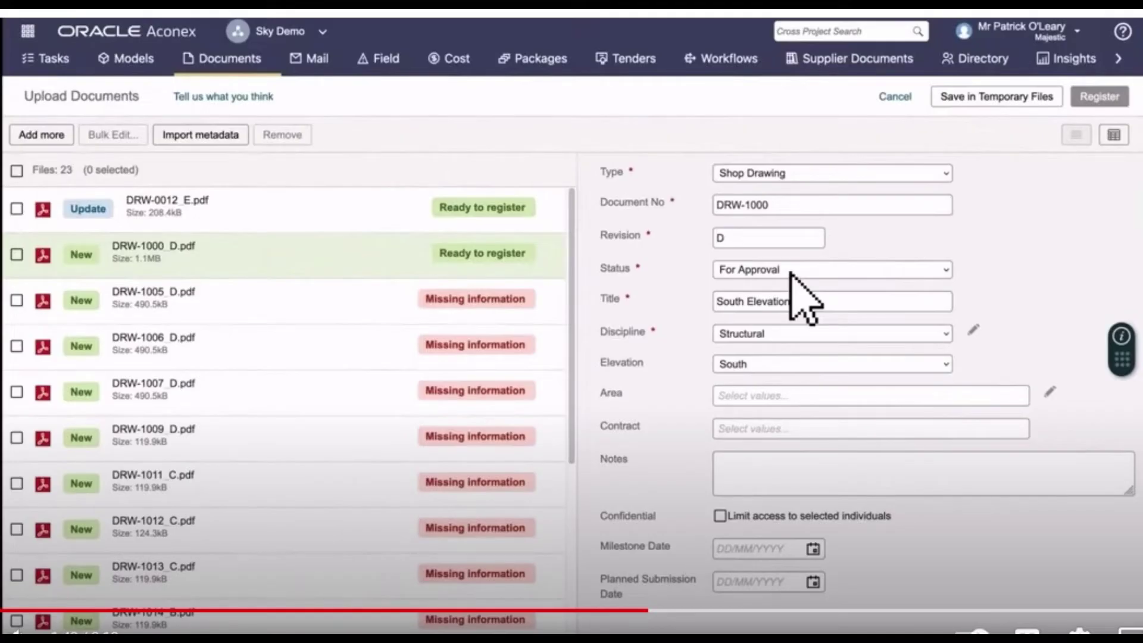
pyautogui.click(114, 135)
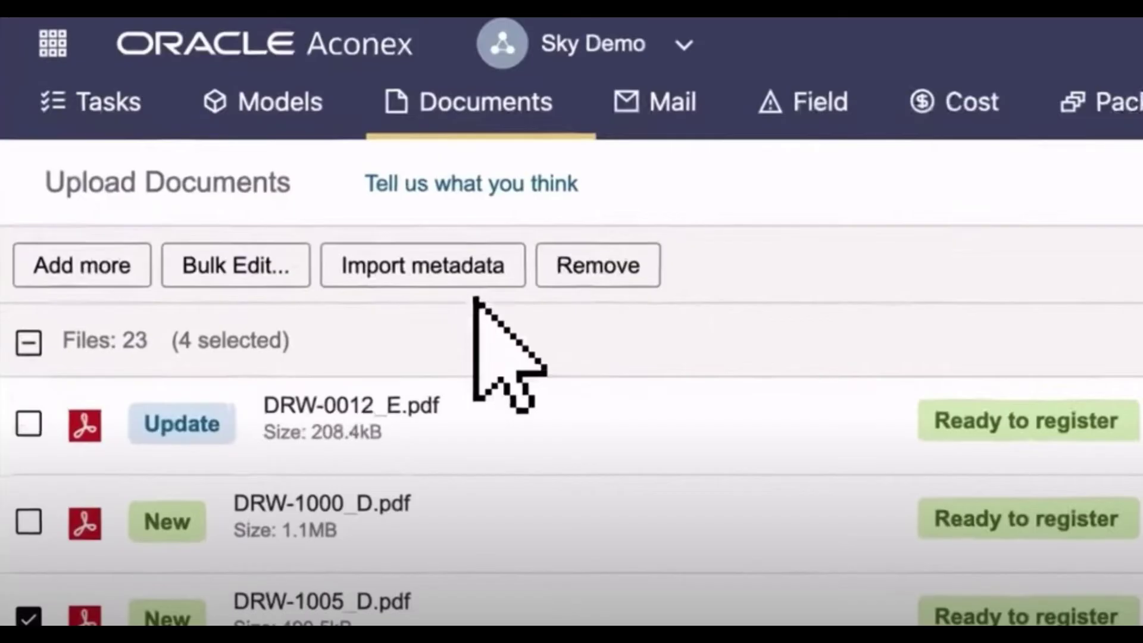
# Bring up the Import metadata option for the uploaded documents.
pyautogui.click(444, 272)
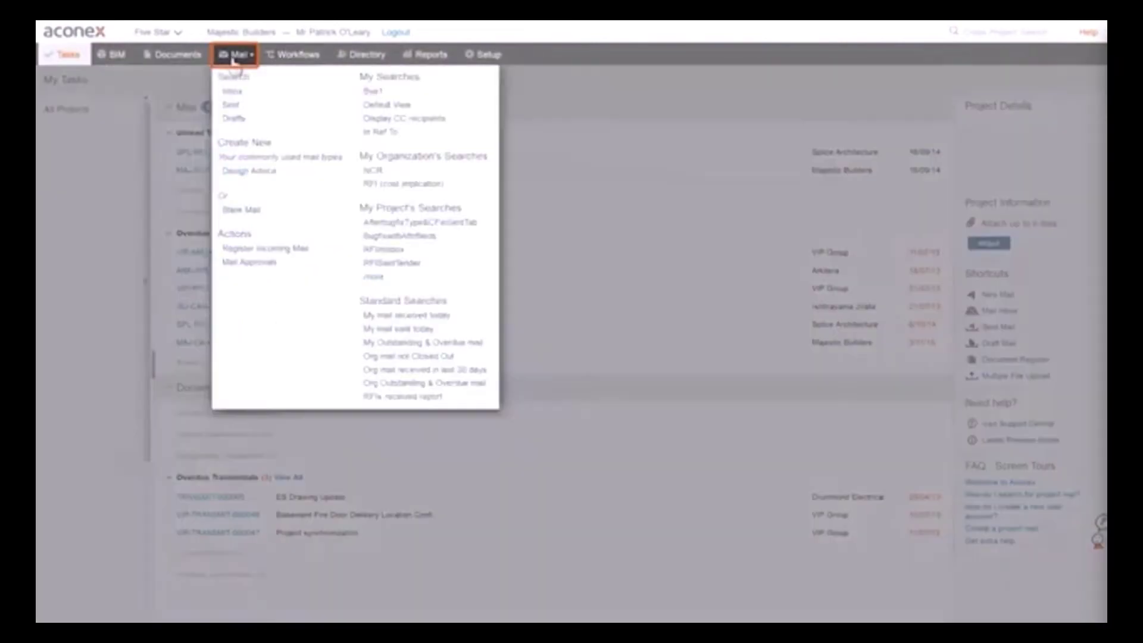
# Open Search Mail and look through the Sent, Draft and Inbox lists.
pyautogui.click(229, 61)
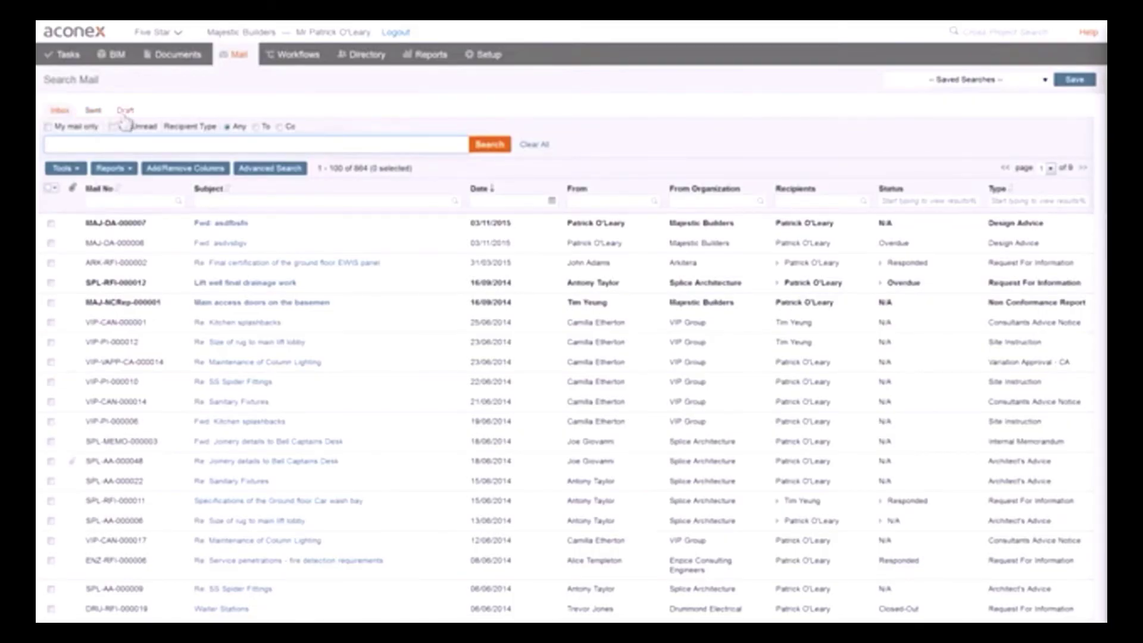
pyautogui.click(95, 112)
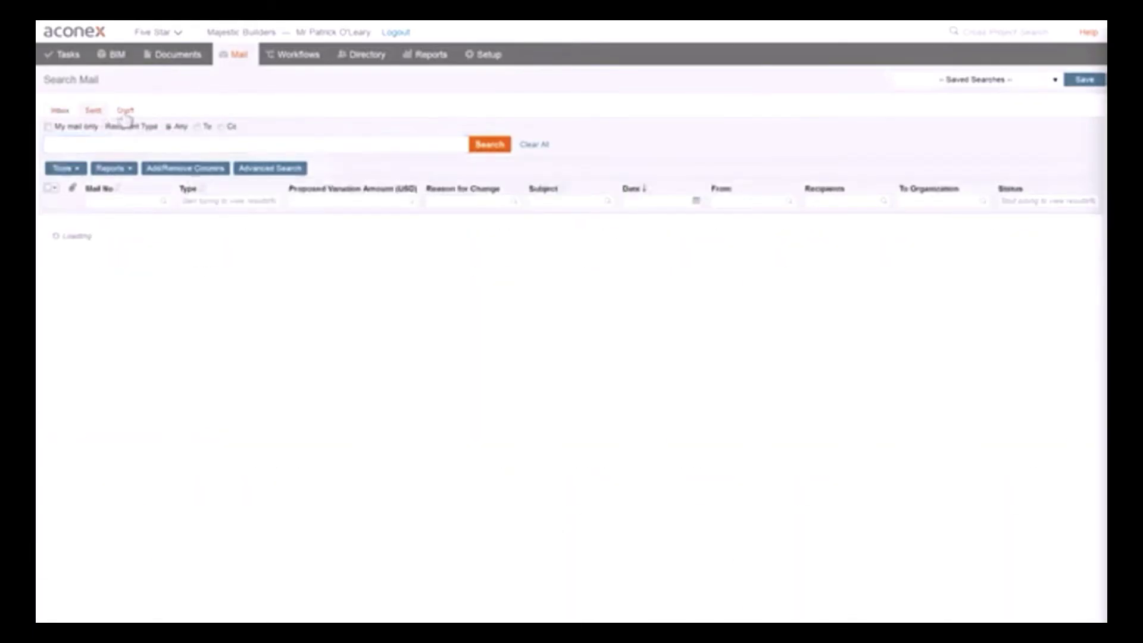
pyautogui.click(125, 111)
pyautogui.click(61, 111)
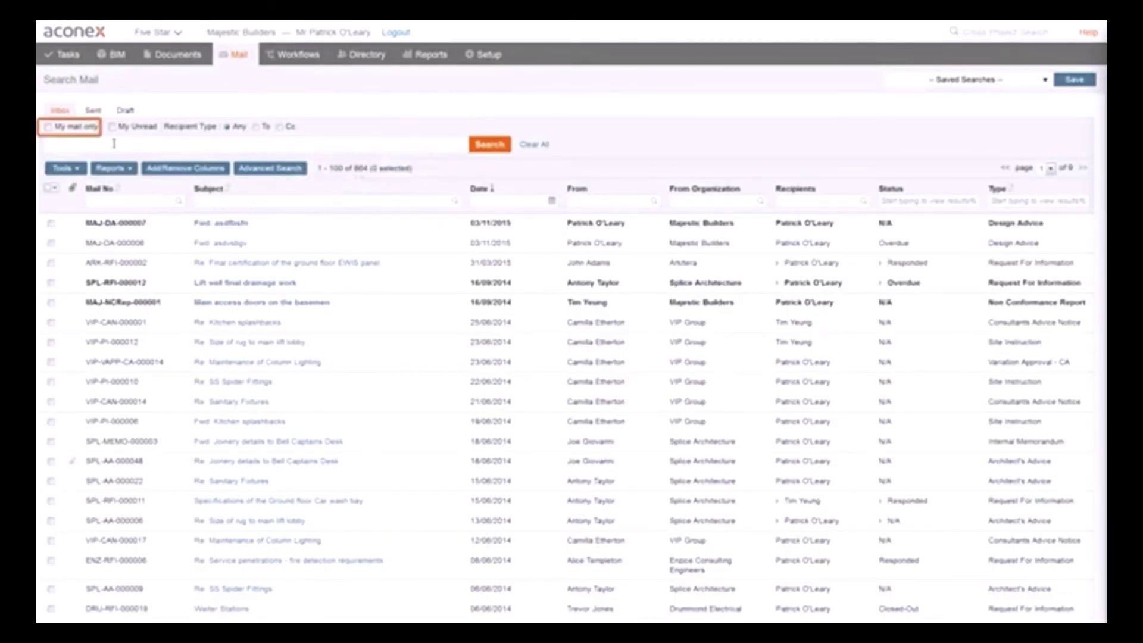
# Try the My mail only and My Unread filters, leaving the inbox unrestricted.
pyautogui.click(49, 128)
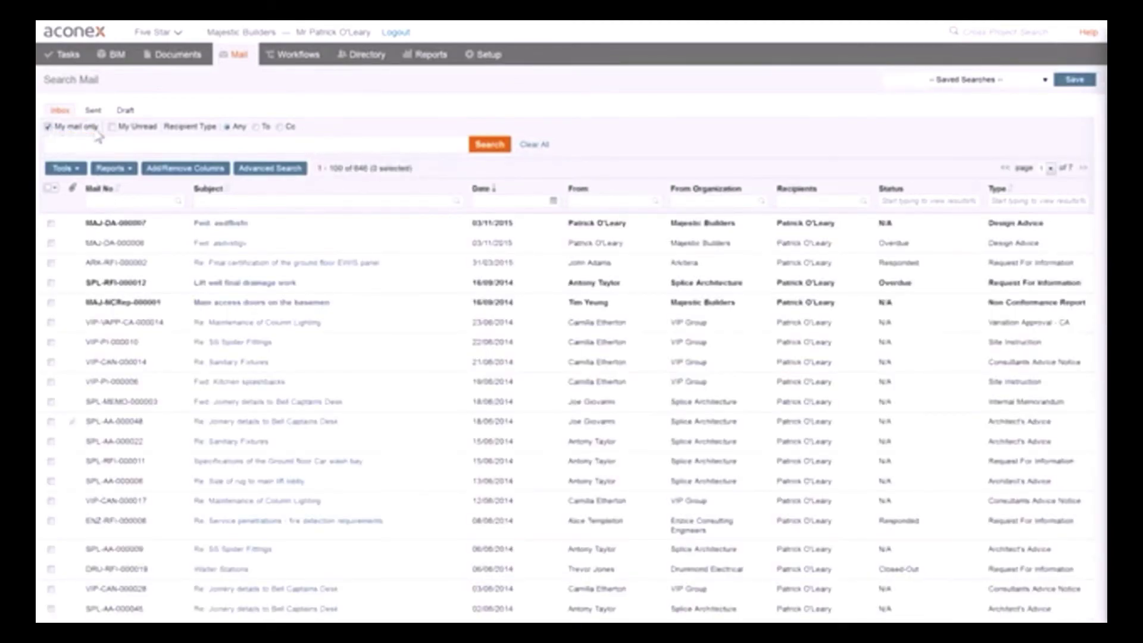
pyautogui.click(113, 128)
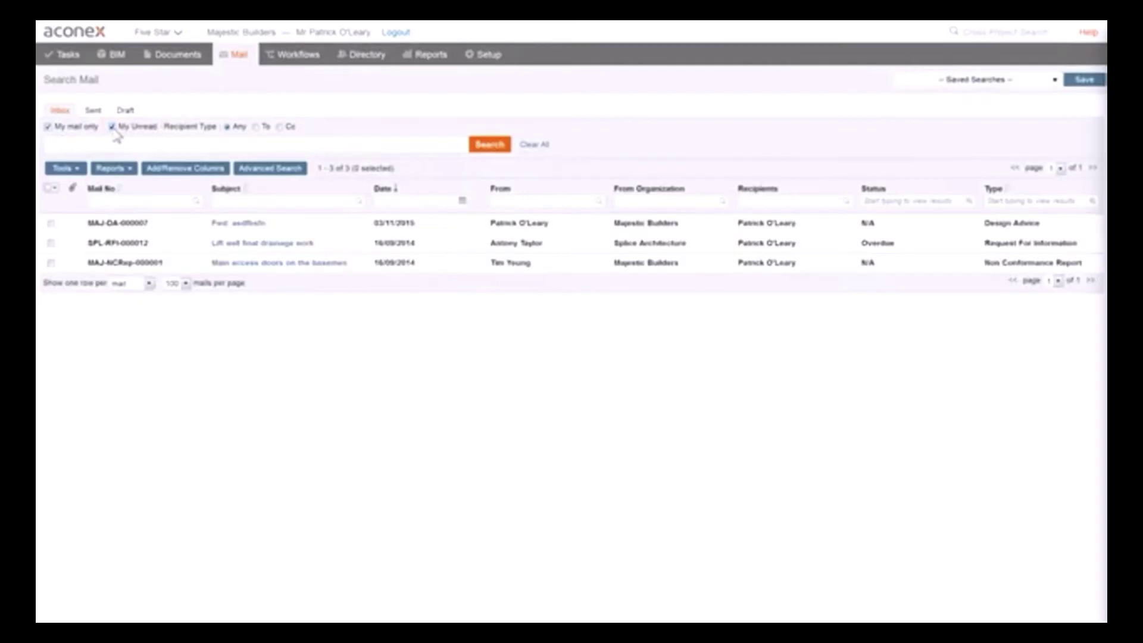
pyautogui.click(113, 127)
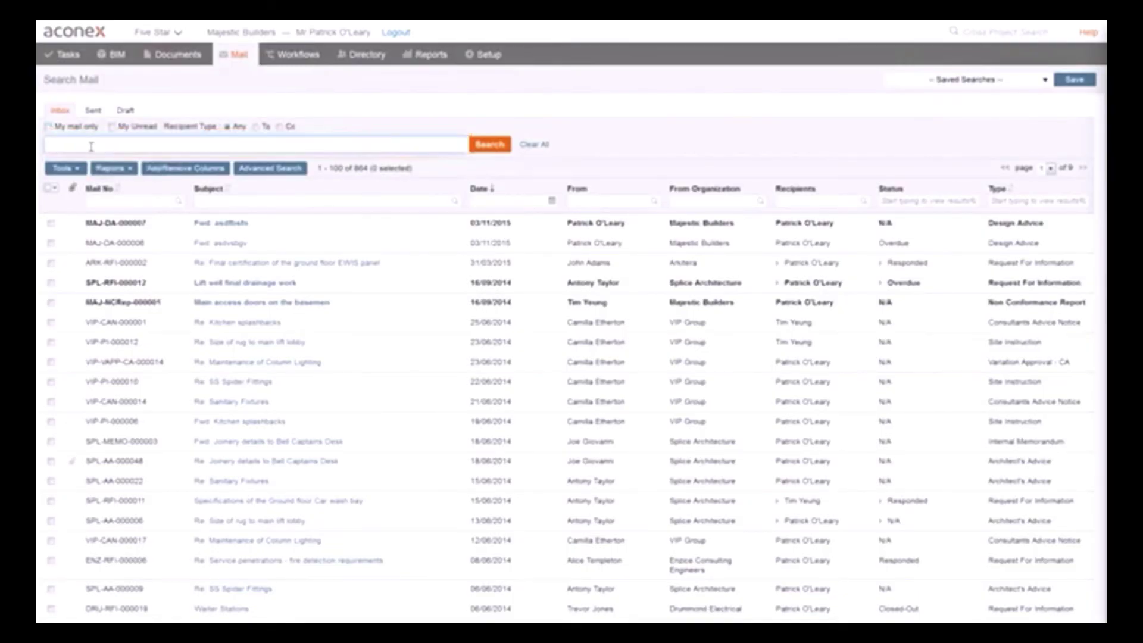
# Search the mail for the keyword 'buffet'.
pyautogui.click(91, 147)
pyautogui.write('buffet')
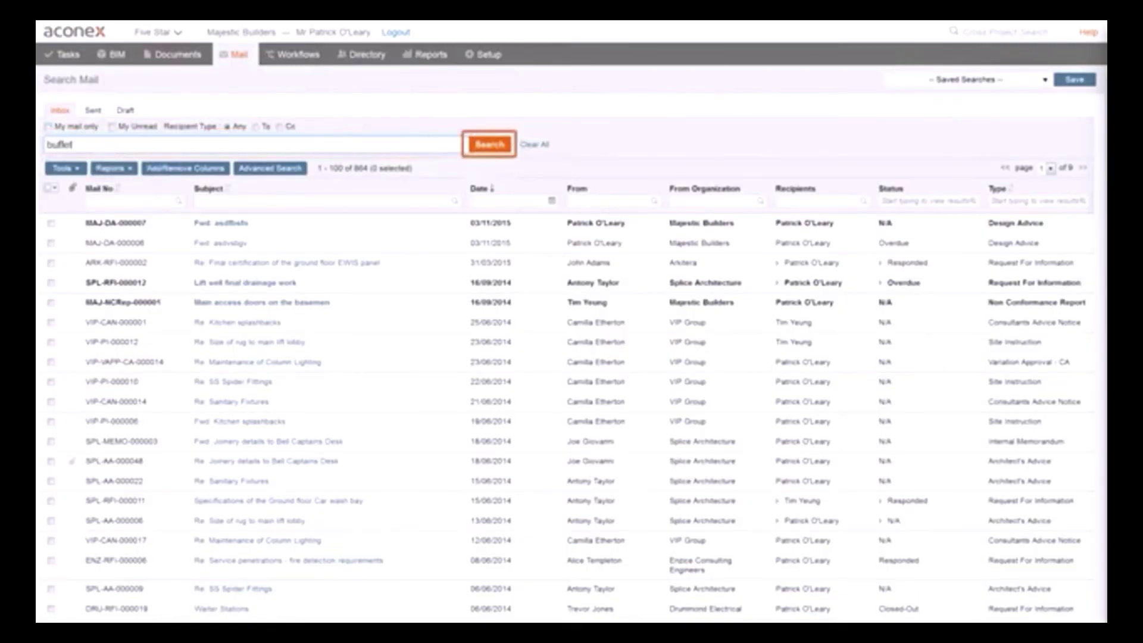
pyautogui.click(489, 144)
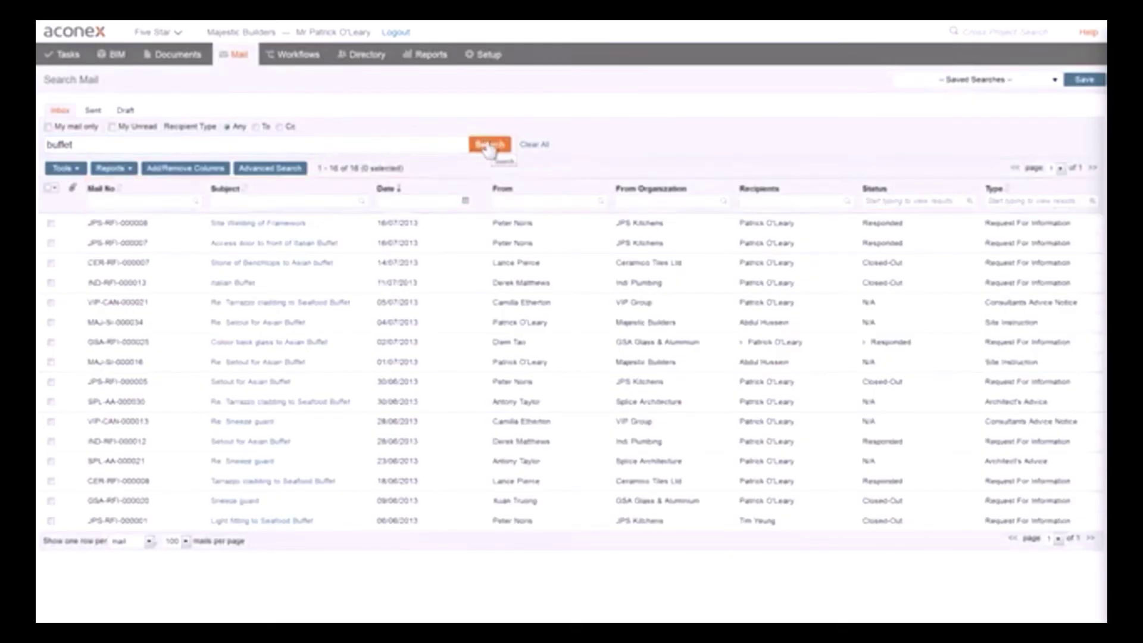
# Browse the Advanced Search filter options and close it without changes.
pyautogui.click(279, 170)
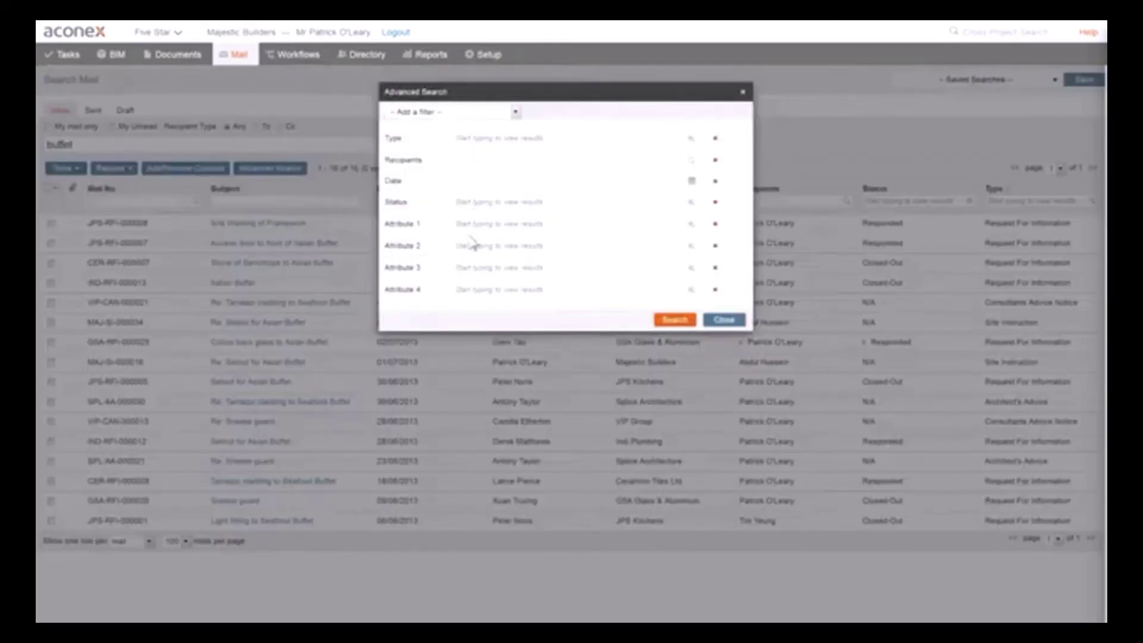
pyautogui.click(515, 112)
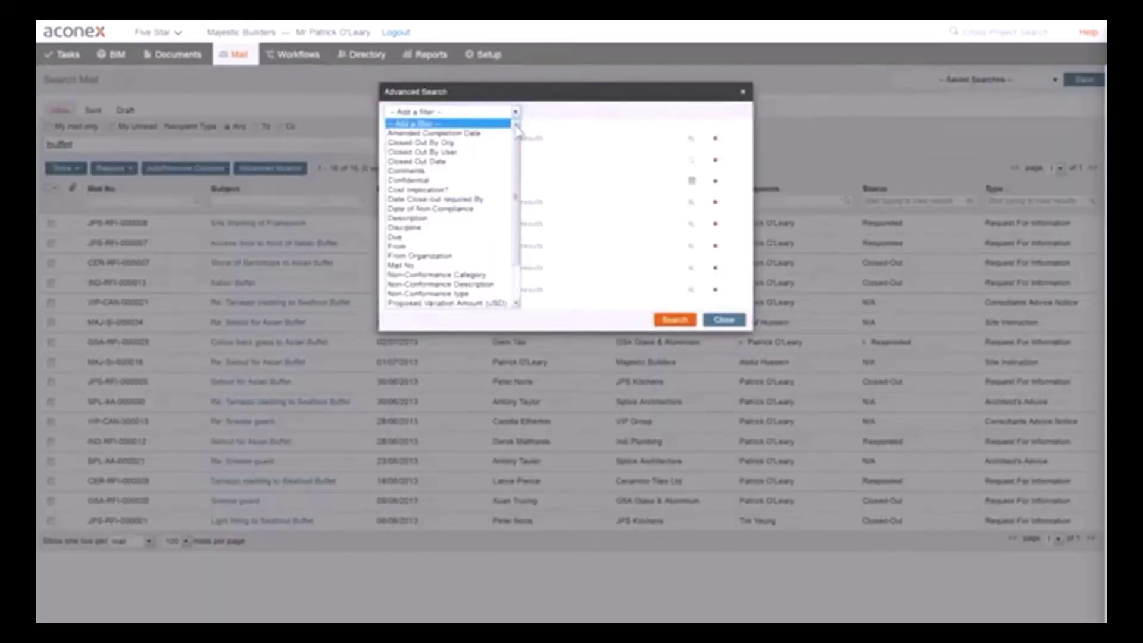
pyautogui.scroll(-1, 517, 179)
pyautogui.scroll(1, 518, 179)
pyautogui.click(547, 138)
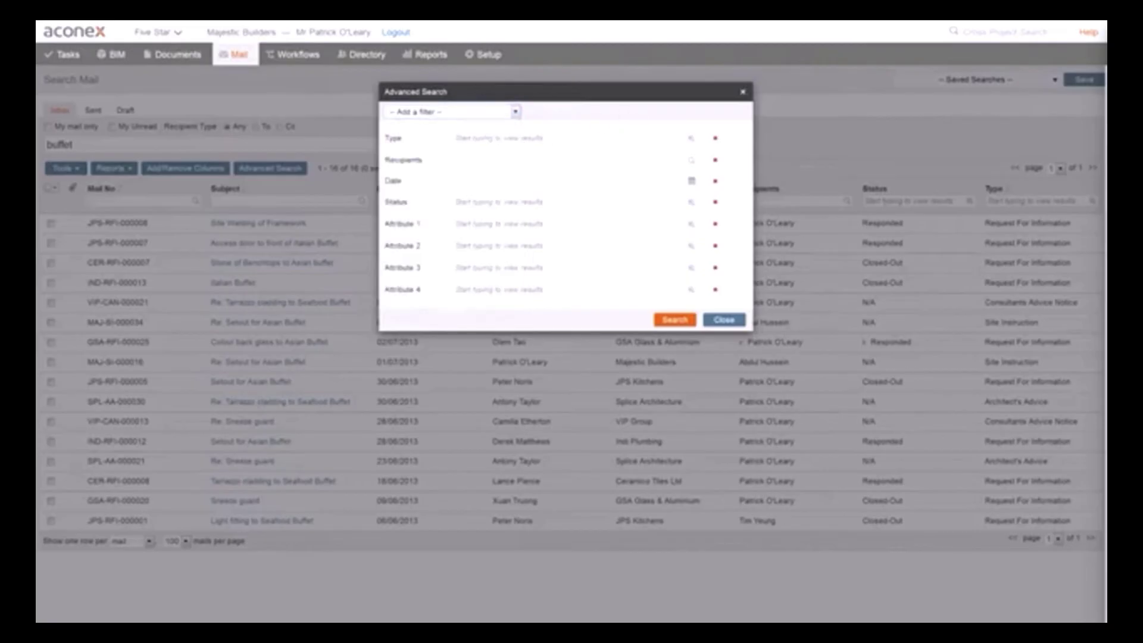
pyautogui.click(724, 319)
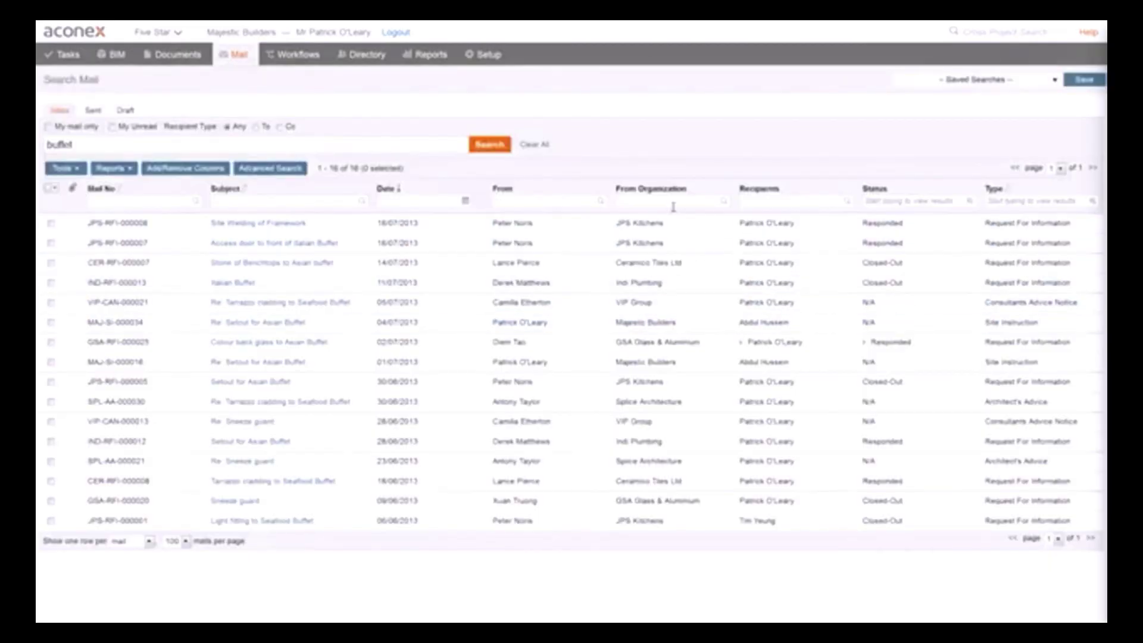
# Filter by From Organization 'ceramico', view the Stone of Benchtops mail, then remove that filter.
pyautogui.click(638, 200)
pyautogui.write('ceramico')
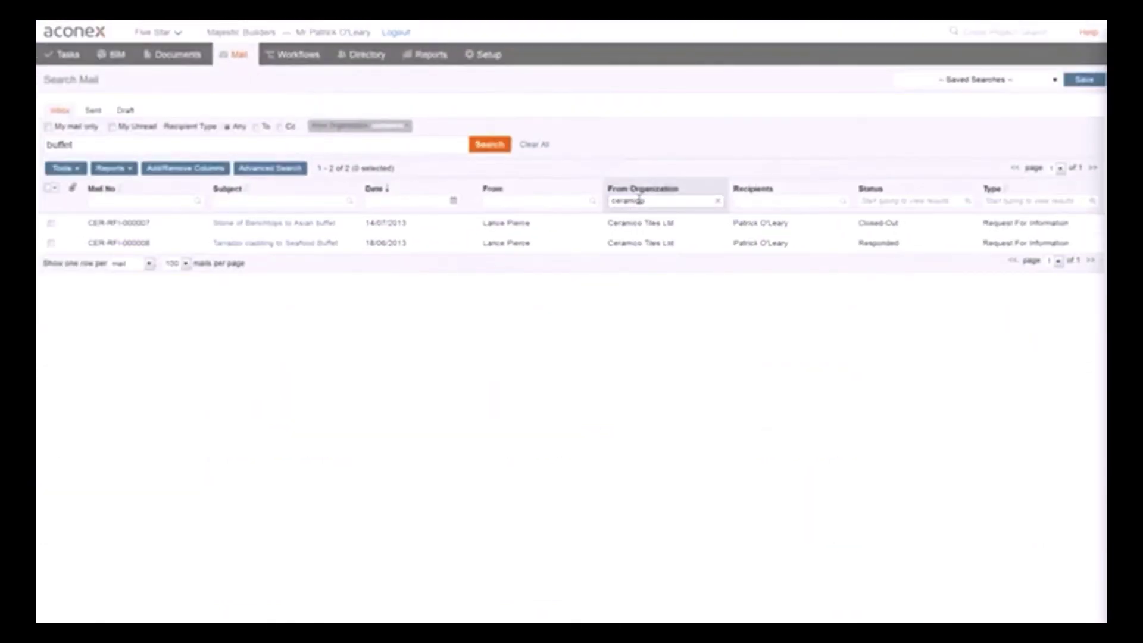
pyautogui.click(294, 226)
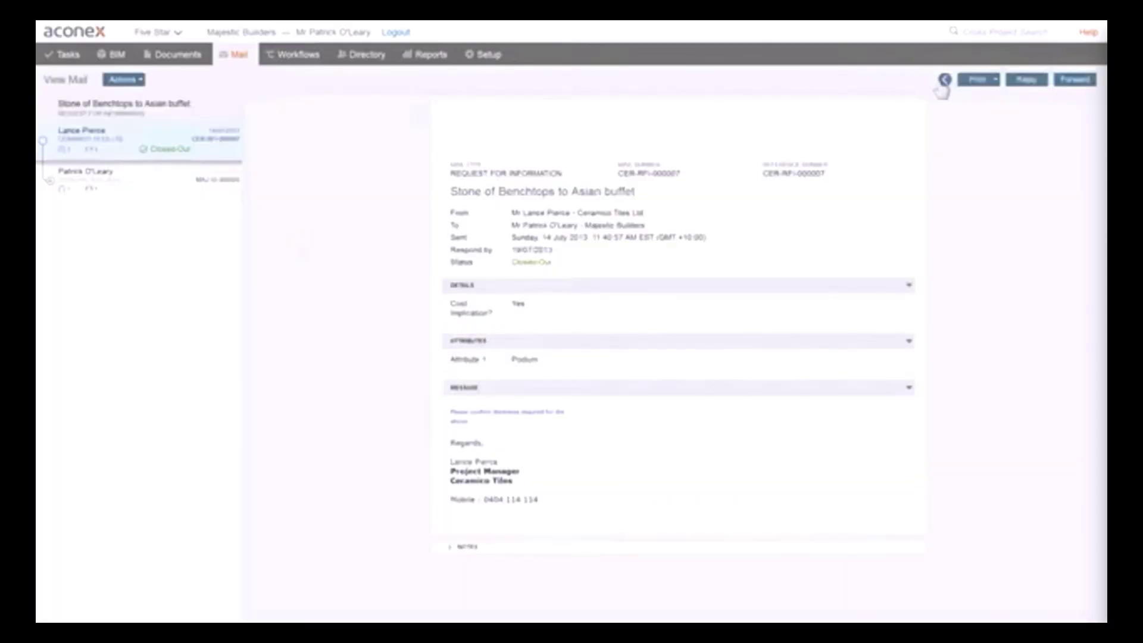
pyautogui.click(943, 81)
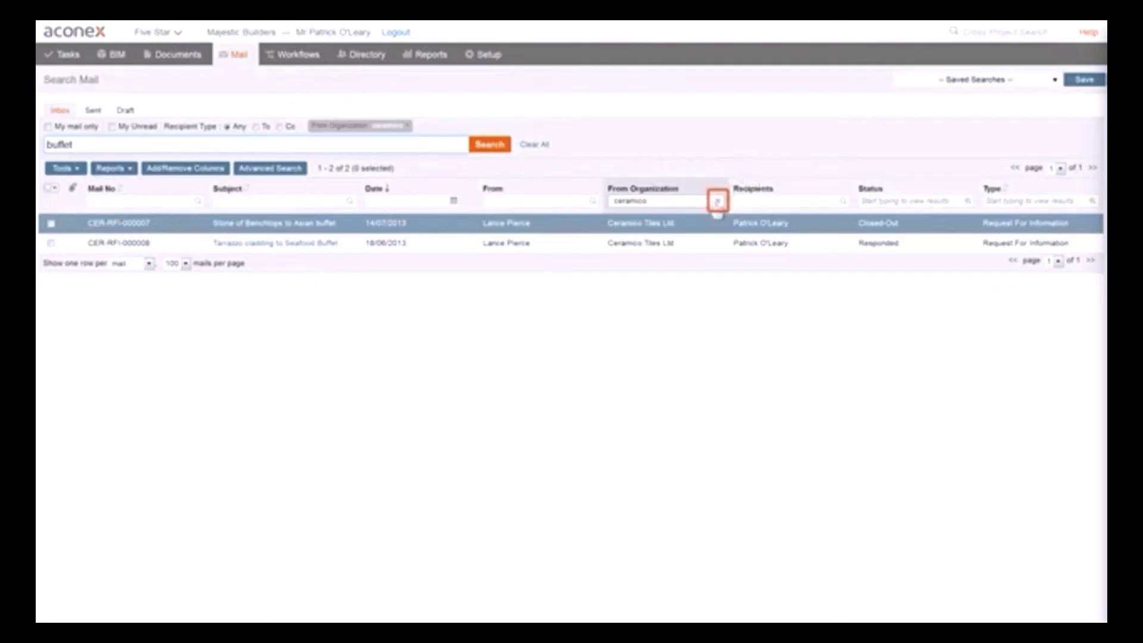
pyautogui.click(407, 125)
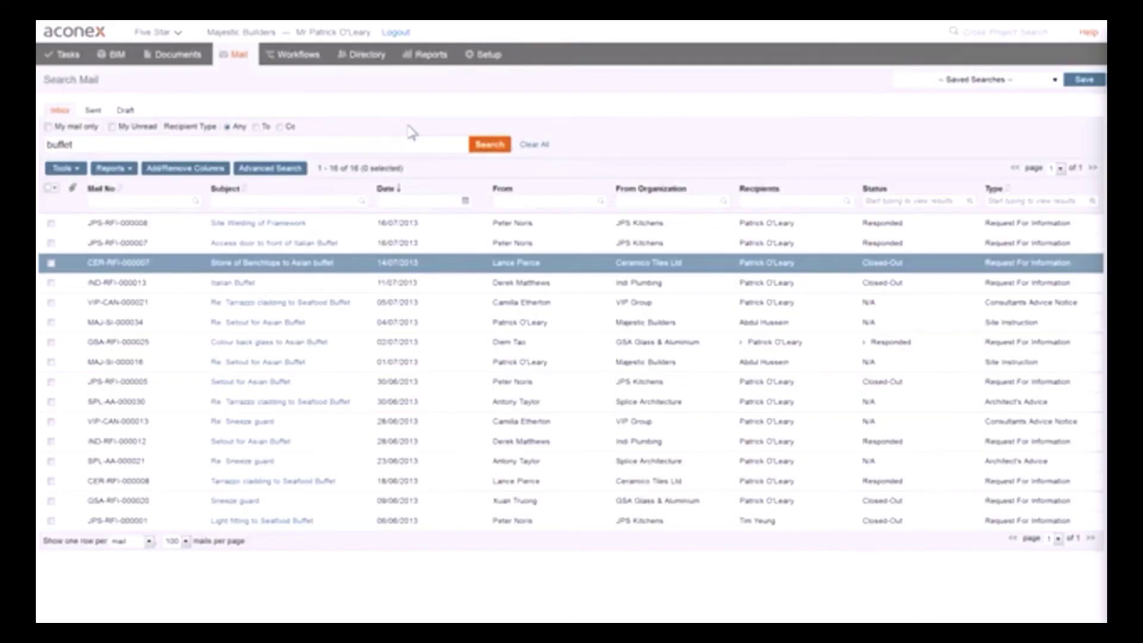
# Filter the buffet results by Type to Request For Information.
pyautogui.click(1004, 201)
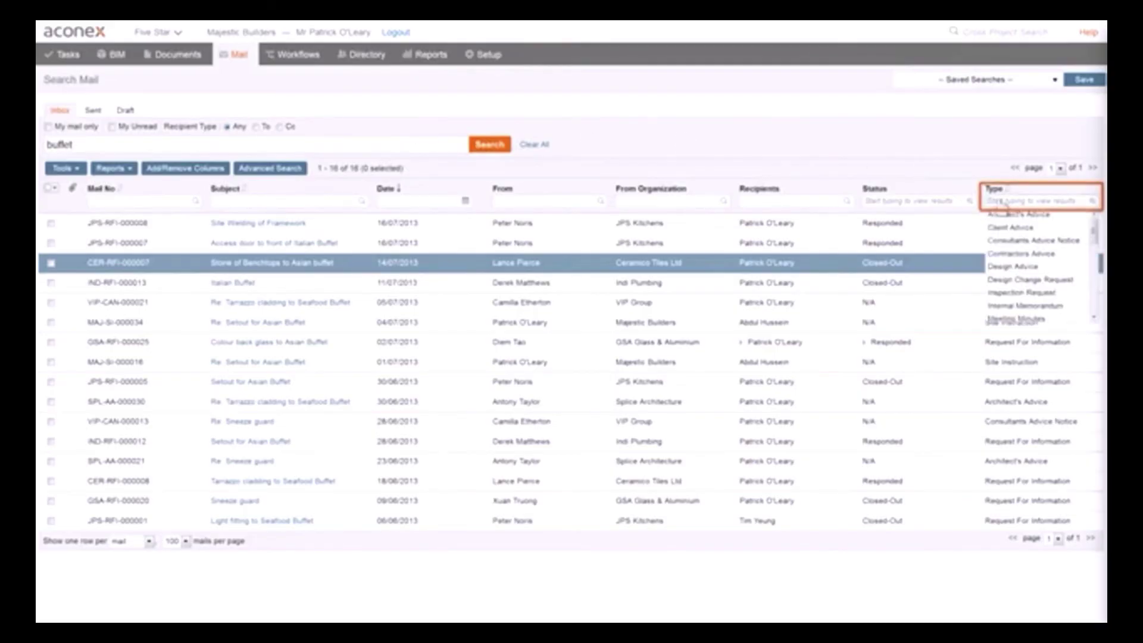
pyautogui.scroll(-4, 1024, 250)
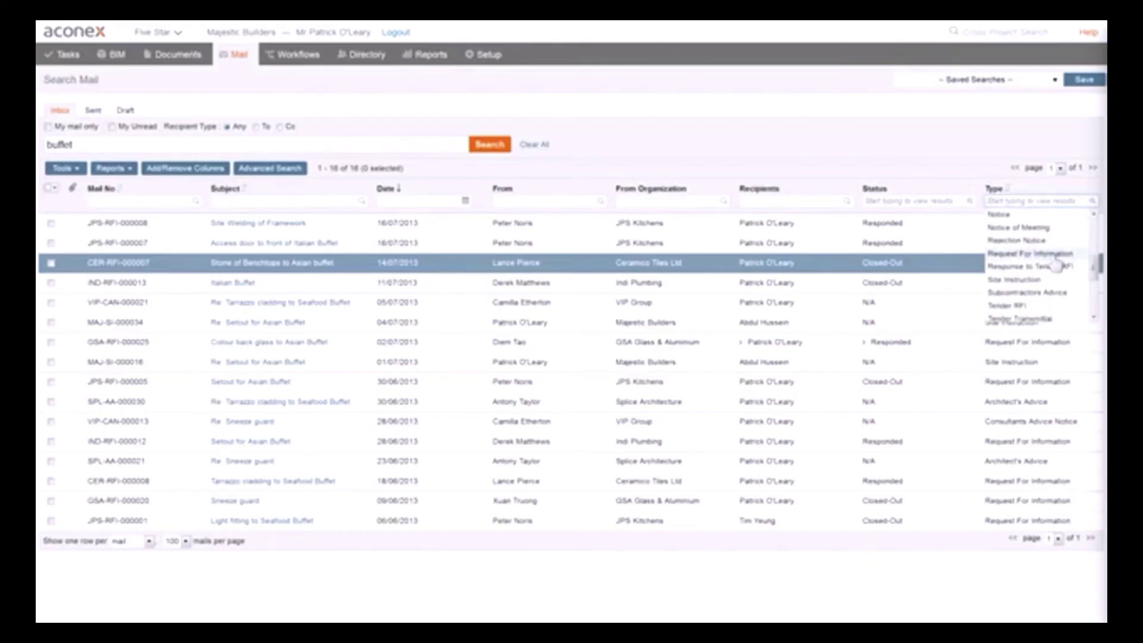
pyautogui.click(1053, 257)
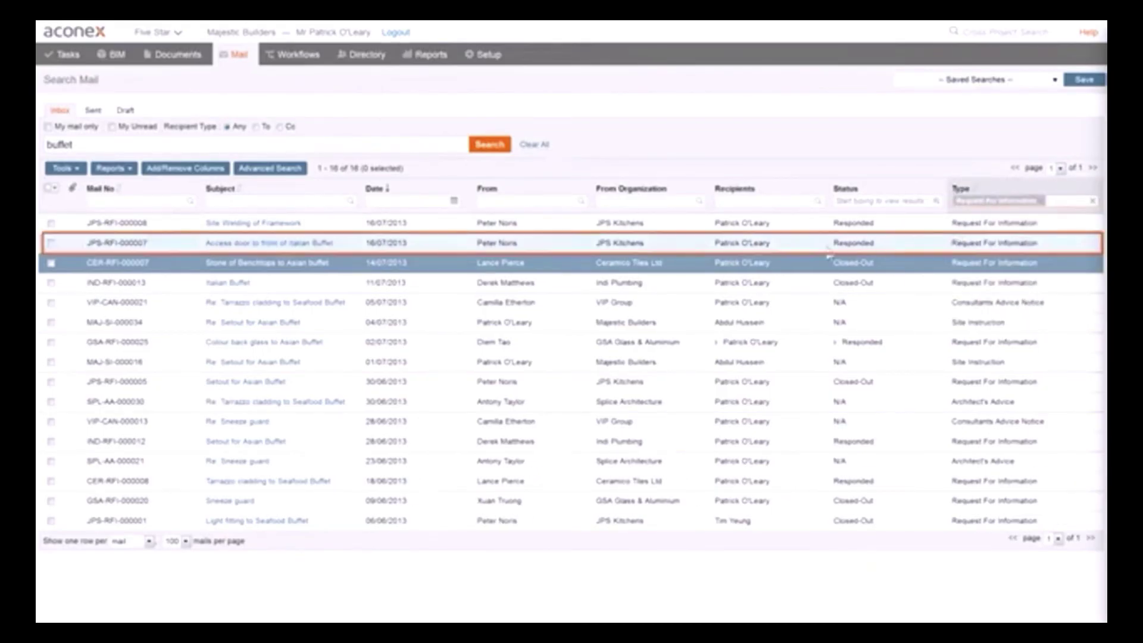